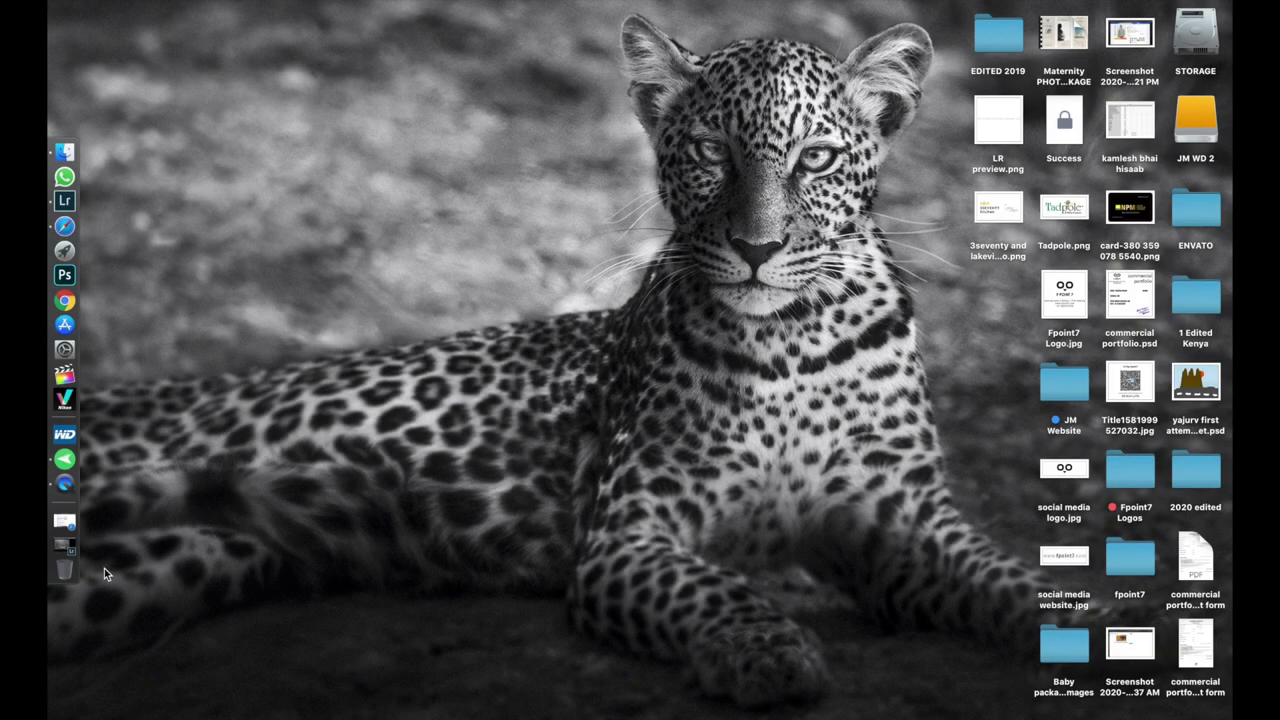
Step: Restore the minimised Lightroom Classic window showing the zebra photo in Develop
left_click(68, 547)
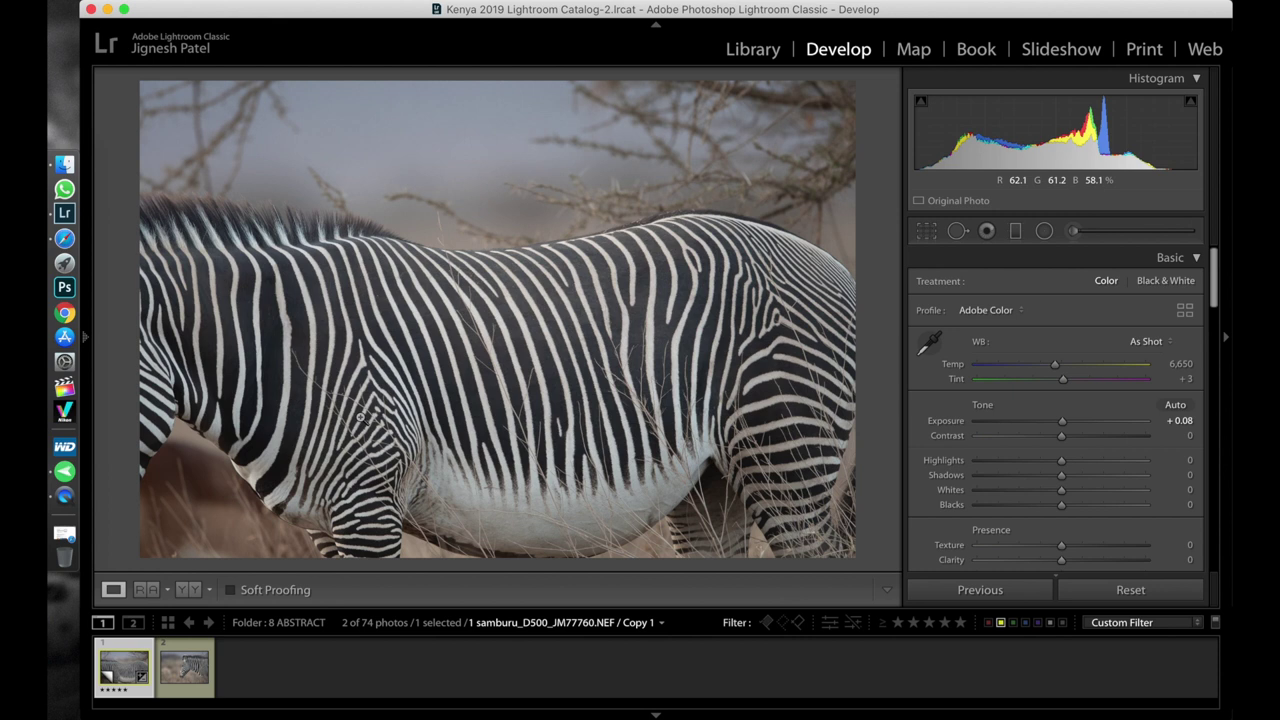
Step: Overlay the file name with 1/250 sec, f/4.0, ISO 720 and 600 mm details
key("i")
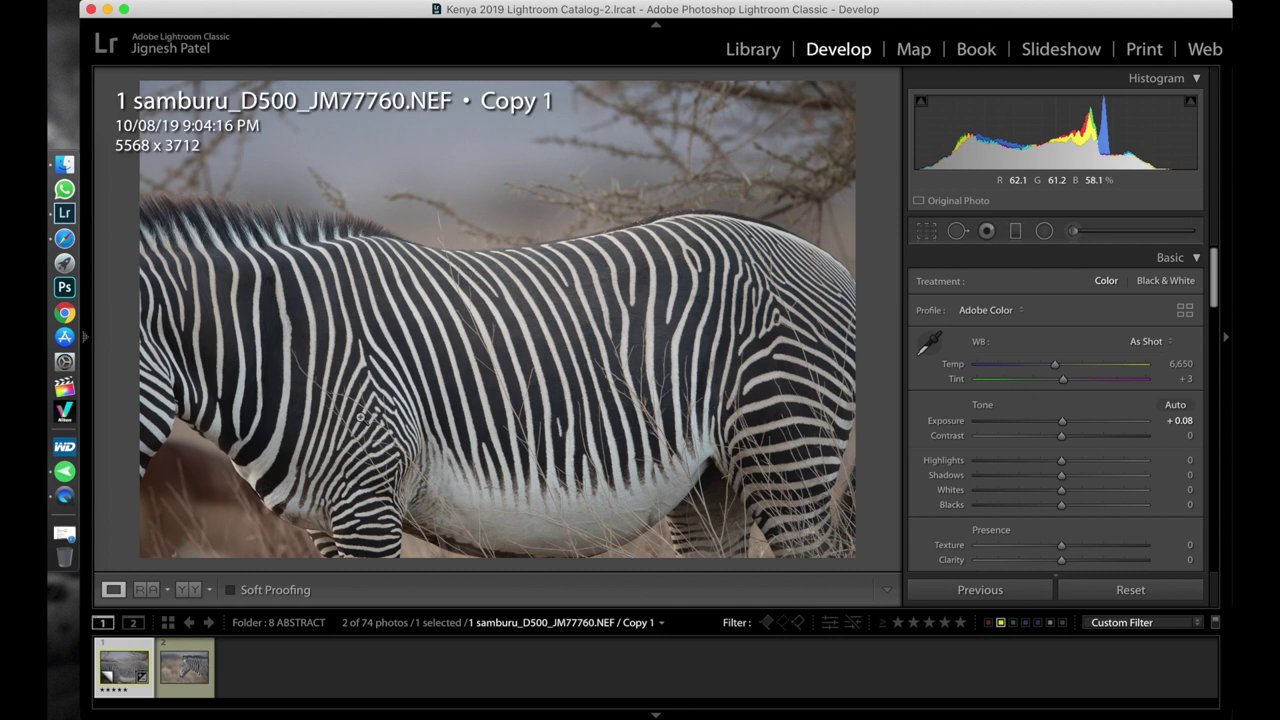
key("i")
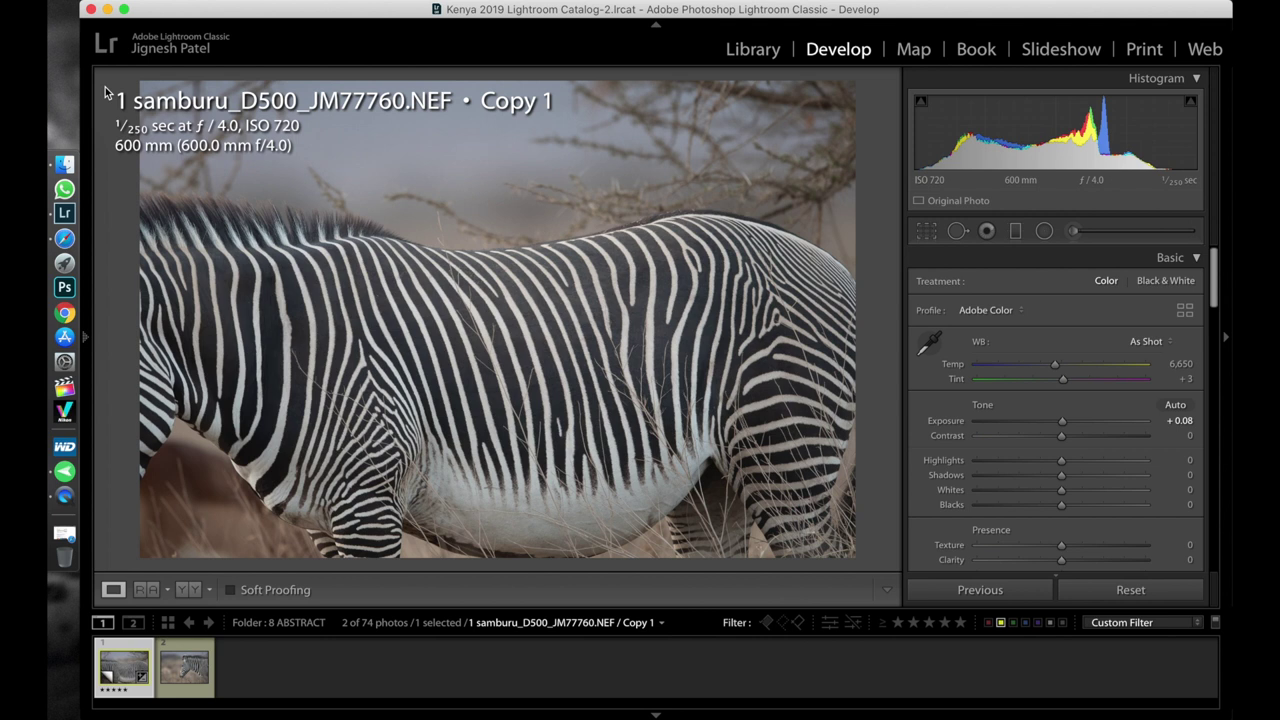
Step: Hide the file-info overlay from the zebra photo
key("super+i")
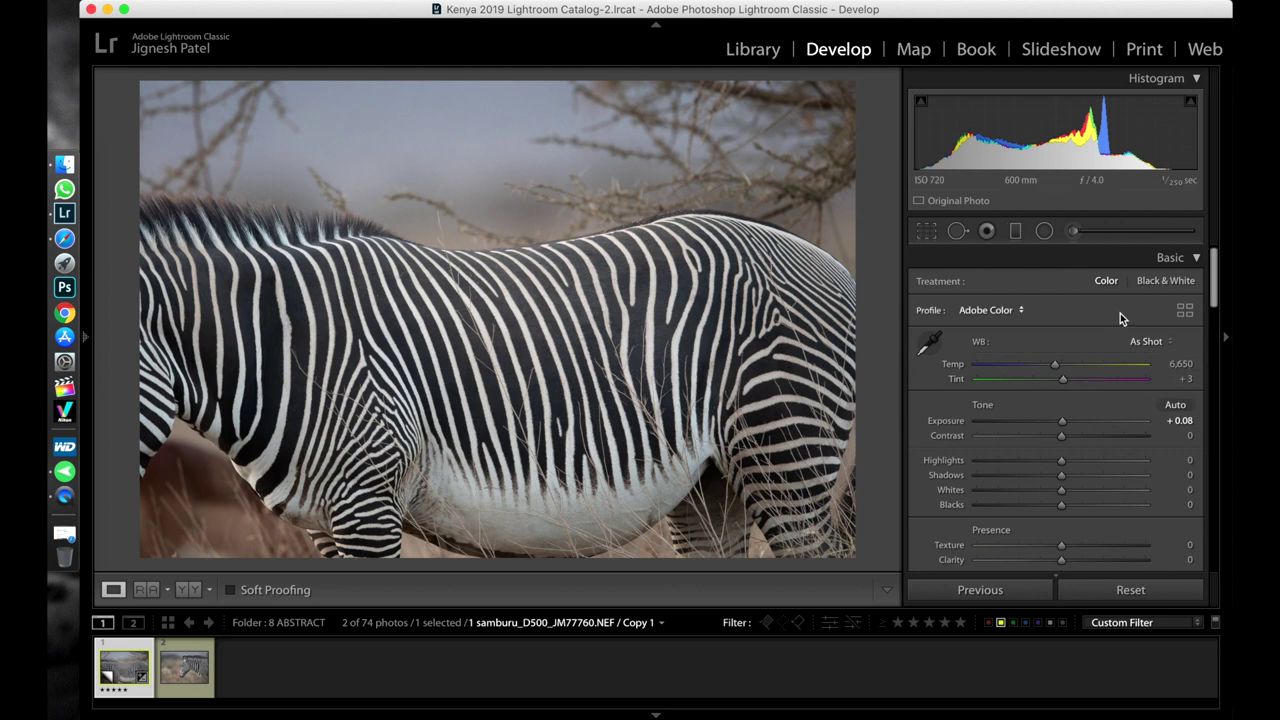
Step: Convert the photo to Black & White and crop it tighter around the zebra's striped body
left_click(1171, 284)
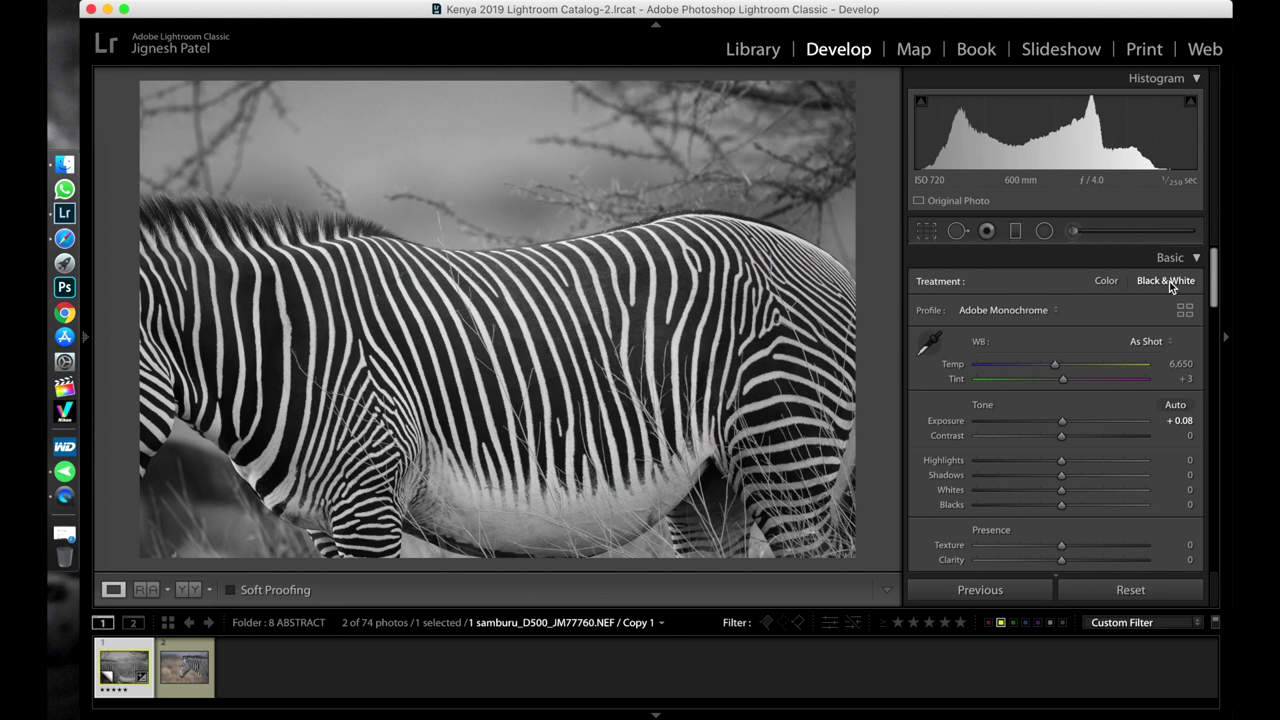
key("r")
left_click_drag(210, 545, 217, 535)
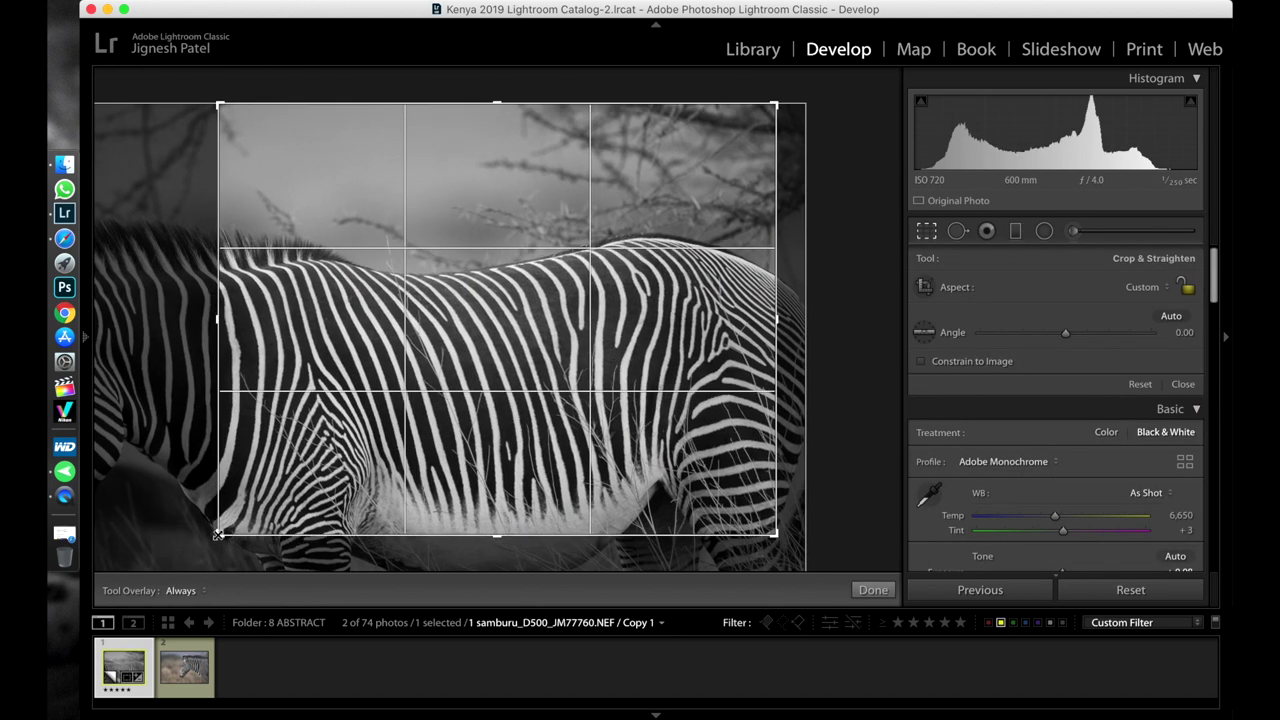
left_click_drag(500, 531, 500, 540)
key("Return")
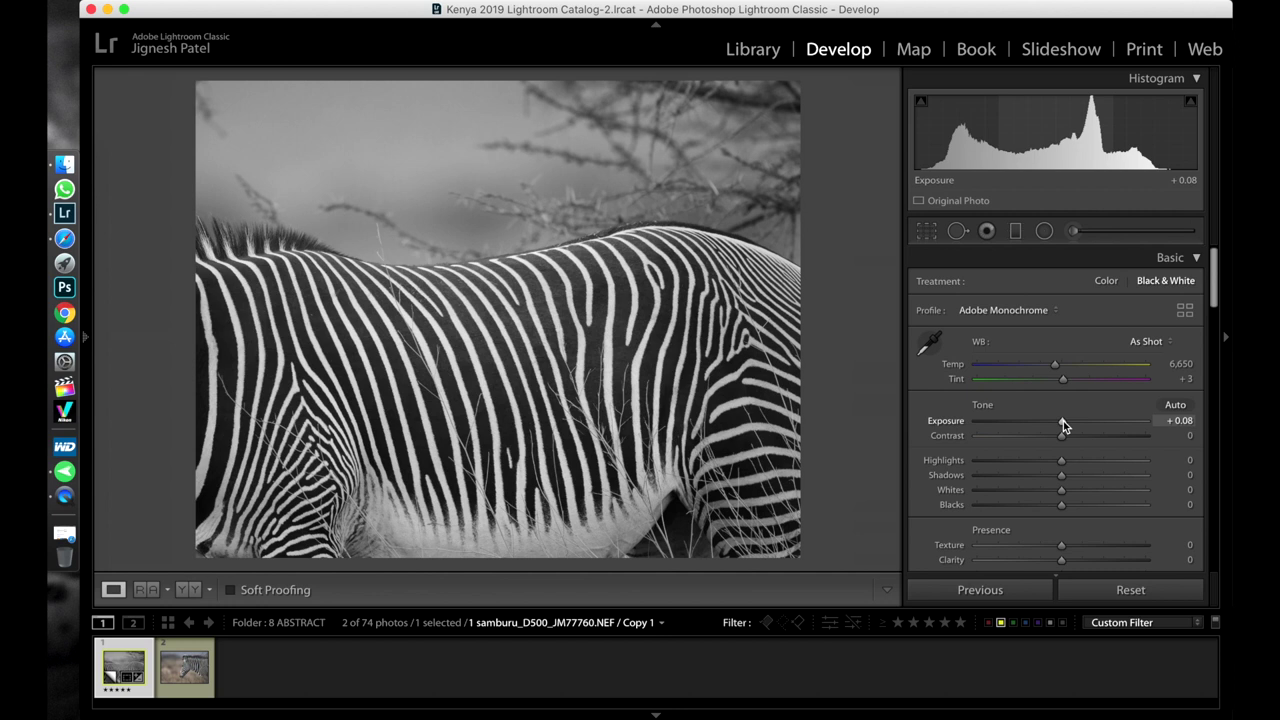
Step: Set Exposure to −1.35, Contrast +6, Texture +6 and Clarity +3
left_click_drag(1063, 421, 1039, 425)
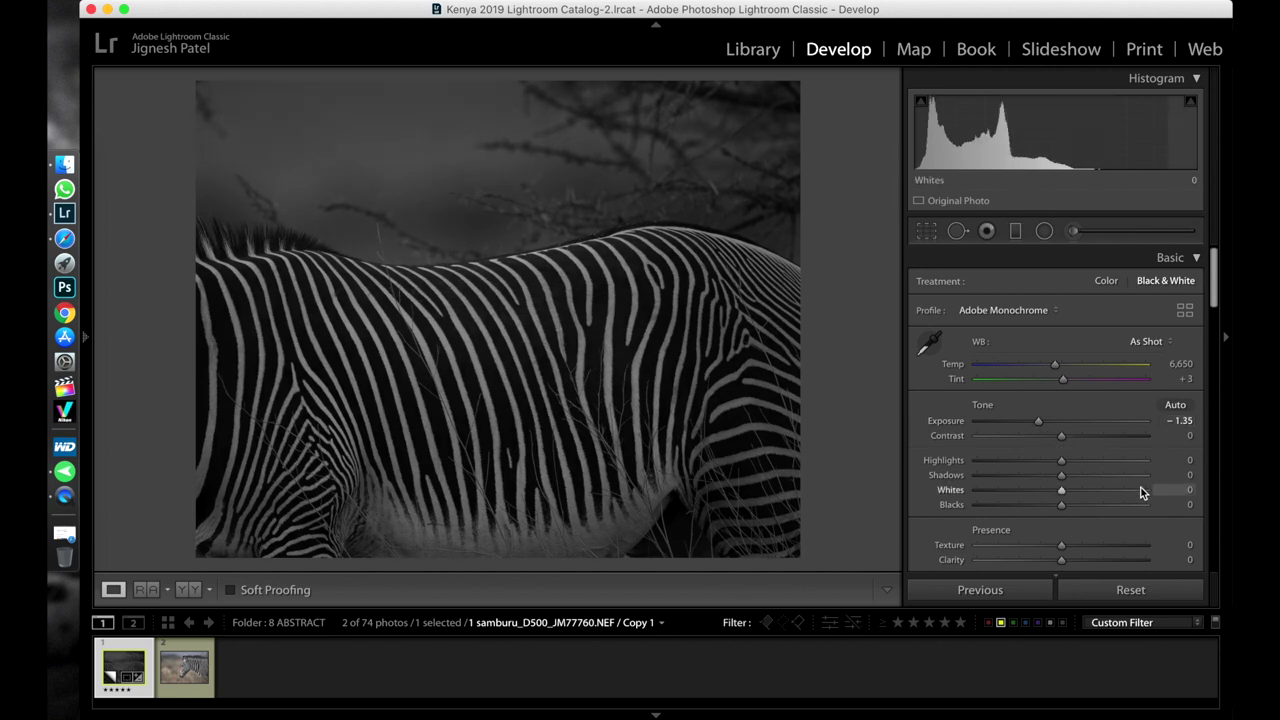
left_click_drag(1061, 438, 1066, 438)
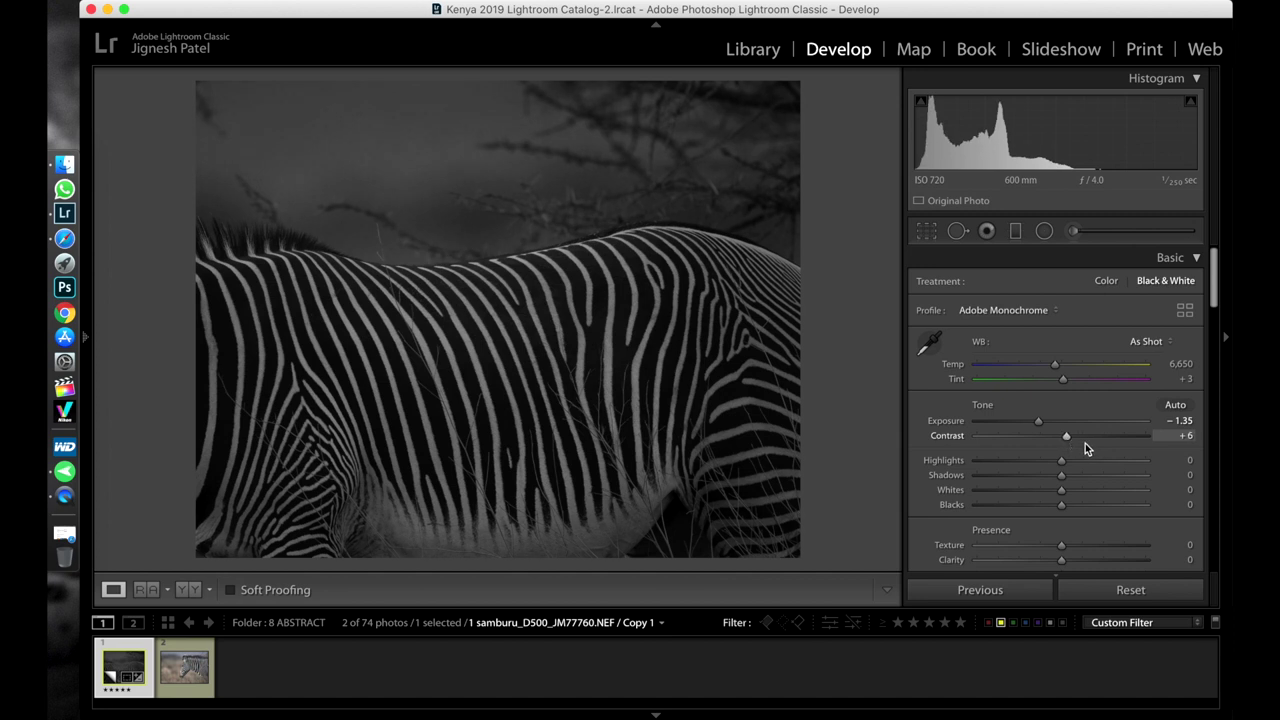
scroll(1085, 443, "down", 3)
scroll(1085, 444, "down", 1)
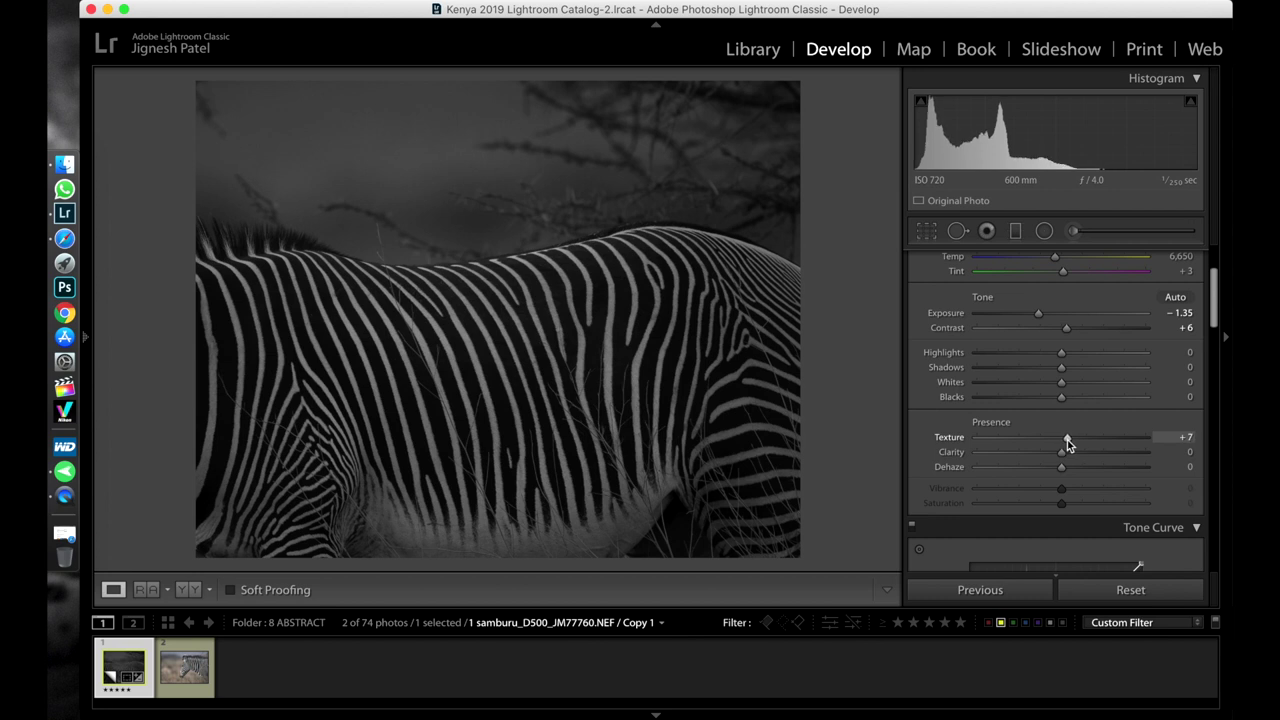
left_click_drag(1069, 444, 1064, 457)
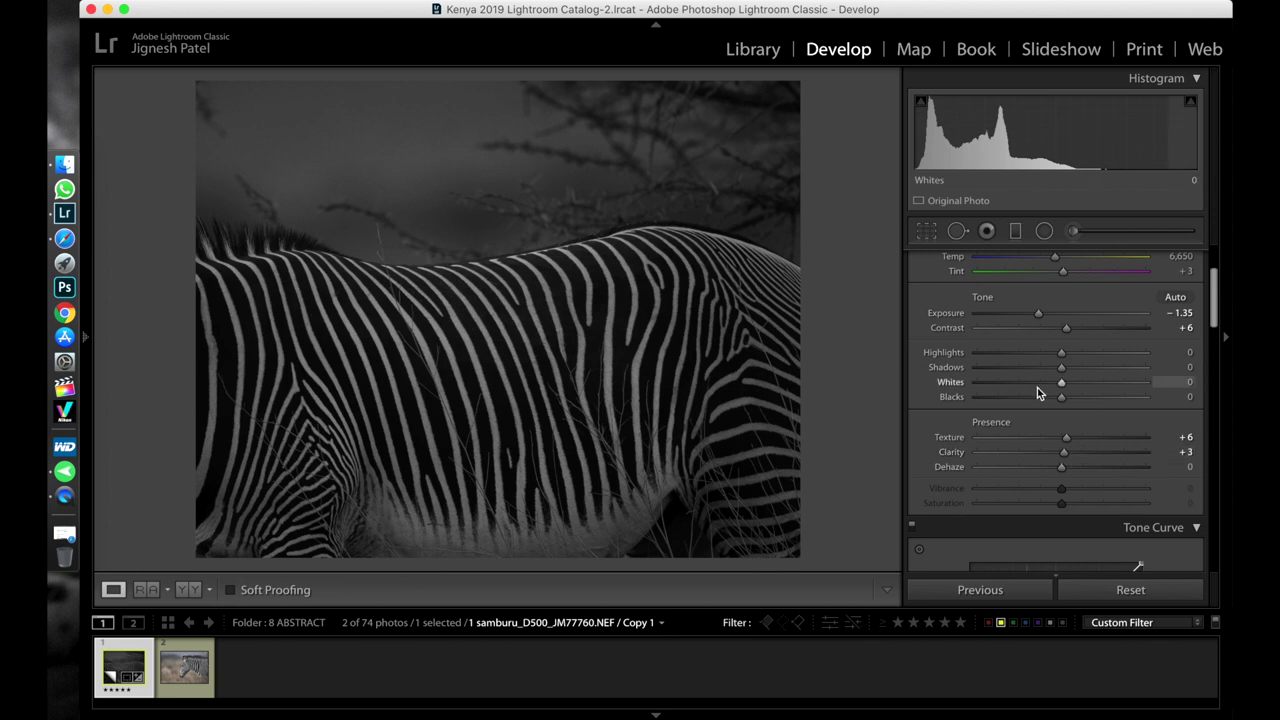
Step: Add a −16 post-crop vignette to darken the photo's edges
scroll(1037, 390, "down", 10)
scroll(1037, 387, "down", 15)
scroll(1037, 390, "down", 4)
left_click_drag(1061, 418, 1047, 421)
scroll(1047, 420, "up", 10)
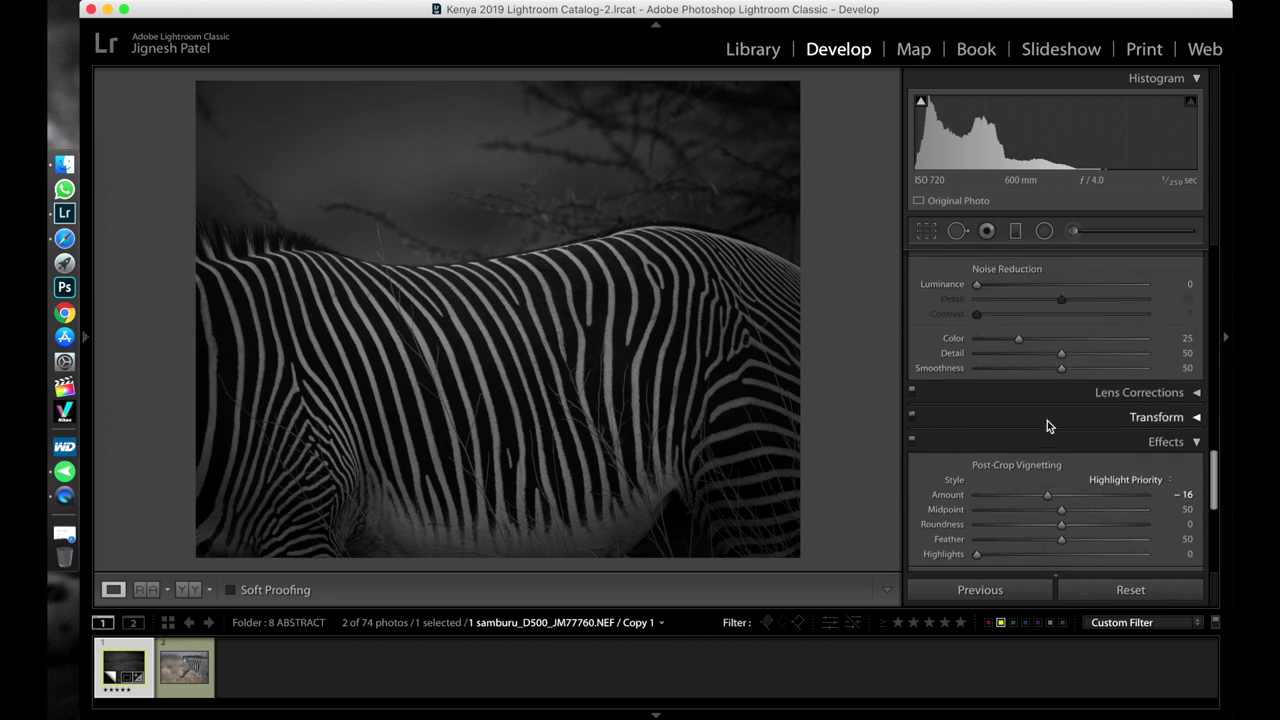
scroll(1047, 426, "up", 15)
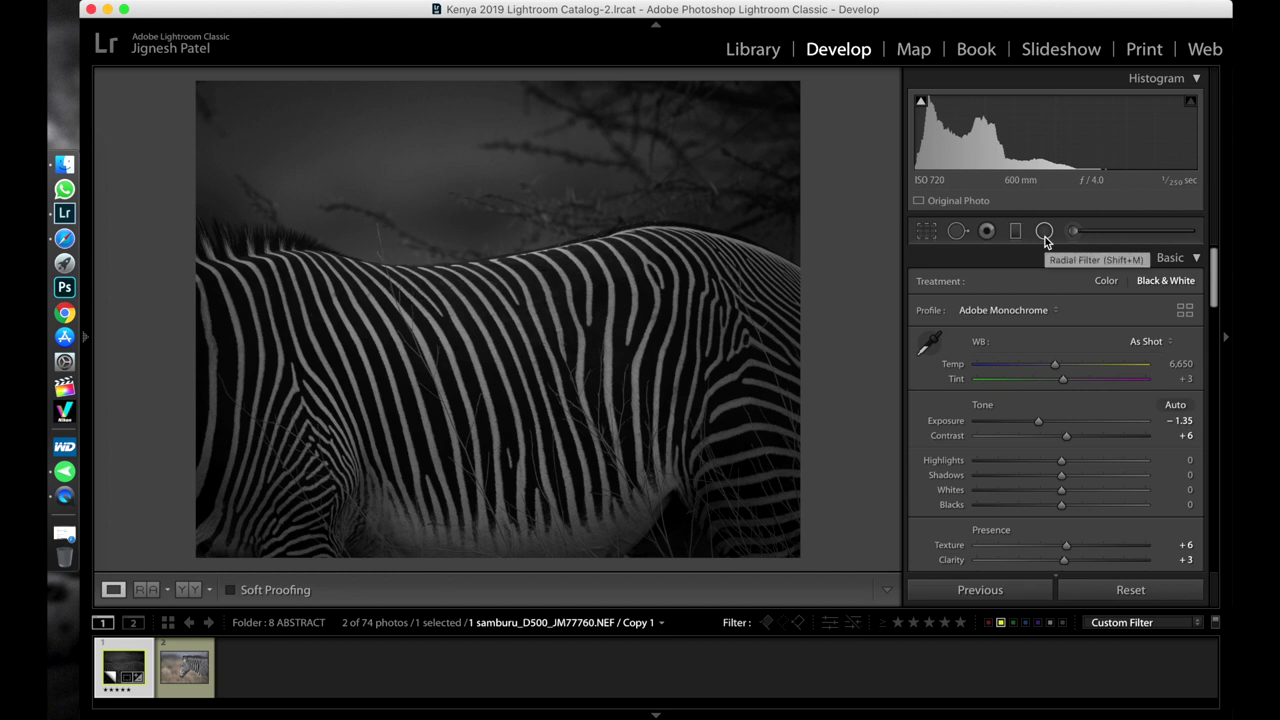
Step: Draw a radial filter over the zebra's back: Exposure 0.56, Highlights 28, Whites 24, Blacks −14
left_click(1044, 232)
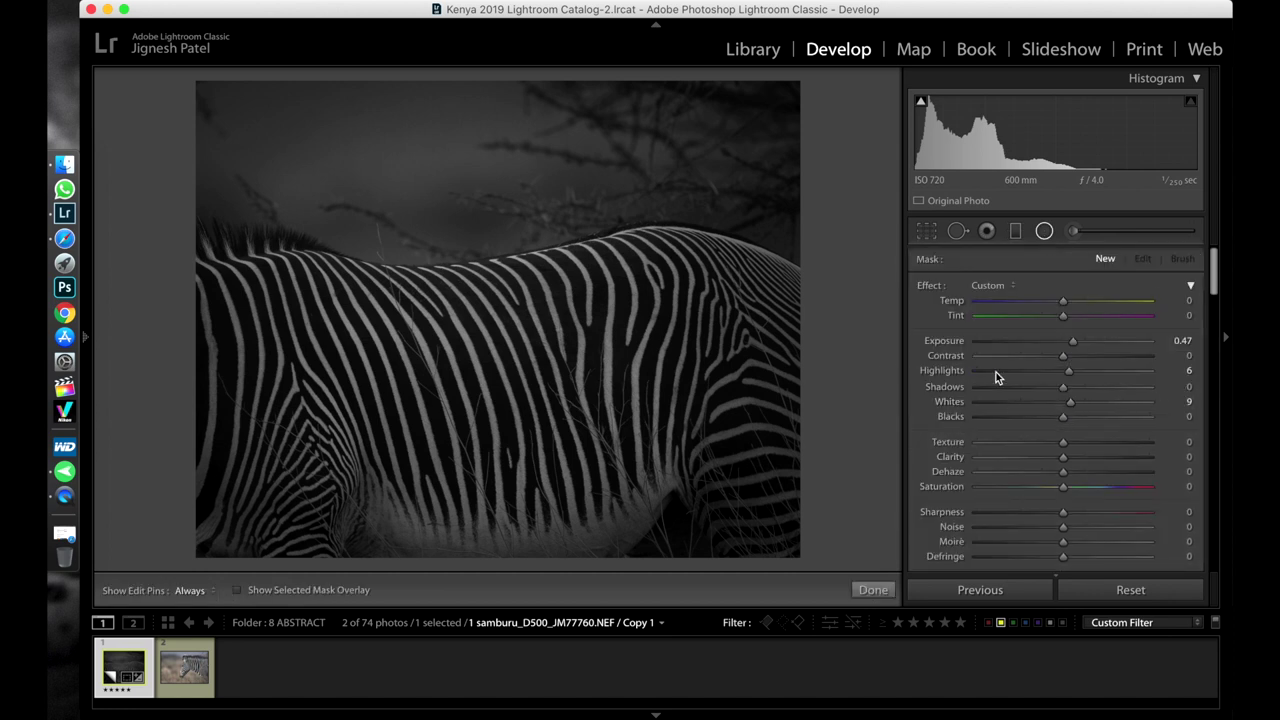
double_click(936, 287)
left_click_drag(1063, 342, 1064, 393)
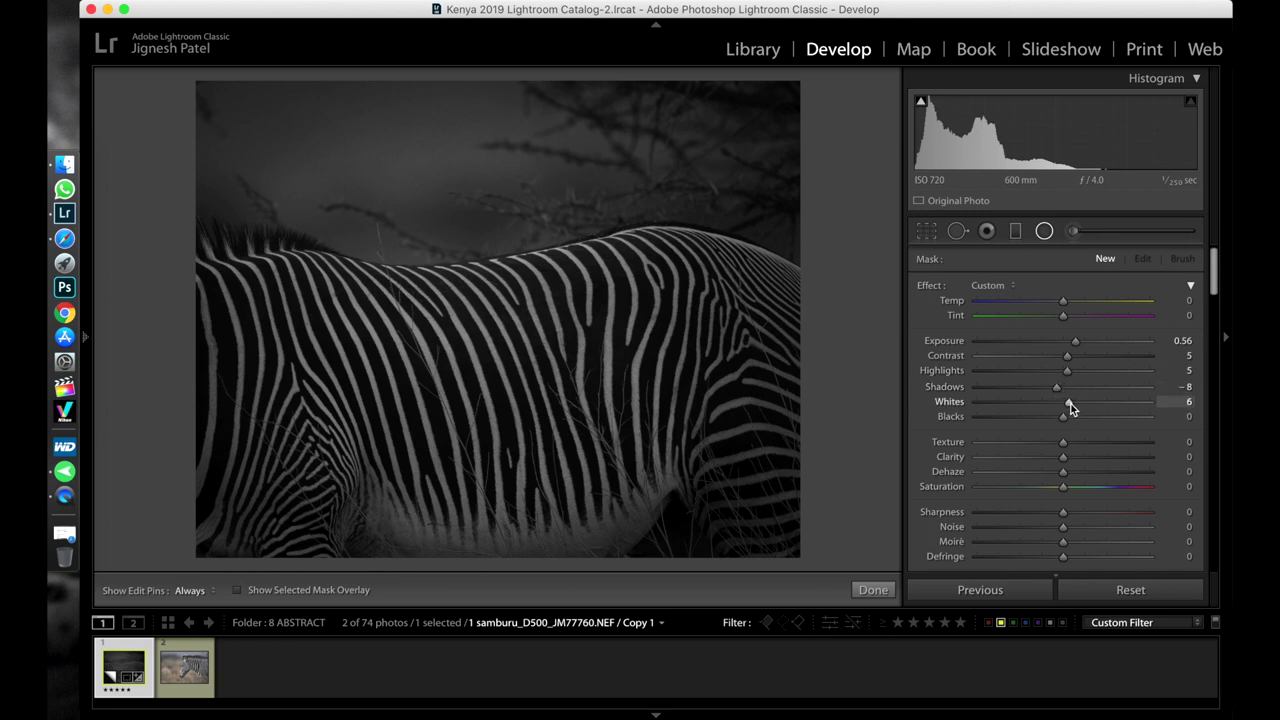
left_click_drag(1065, 418, 1063, 418)
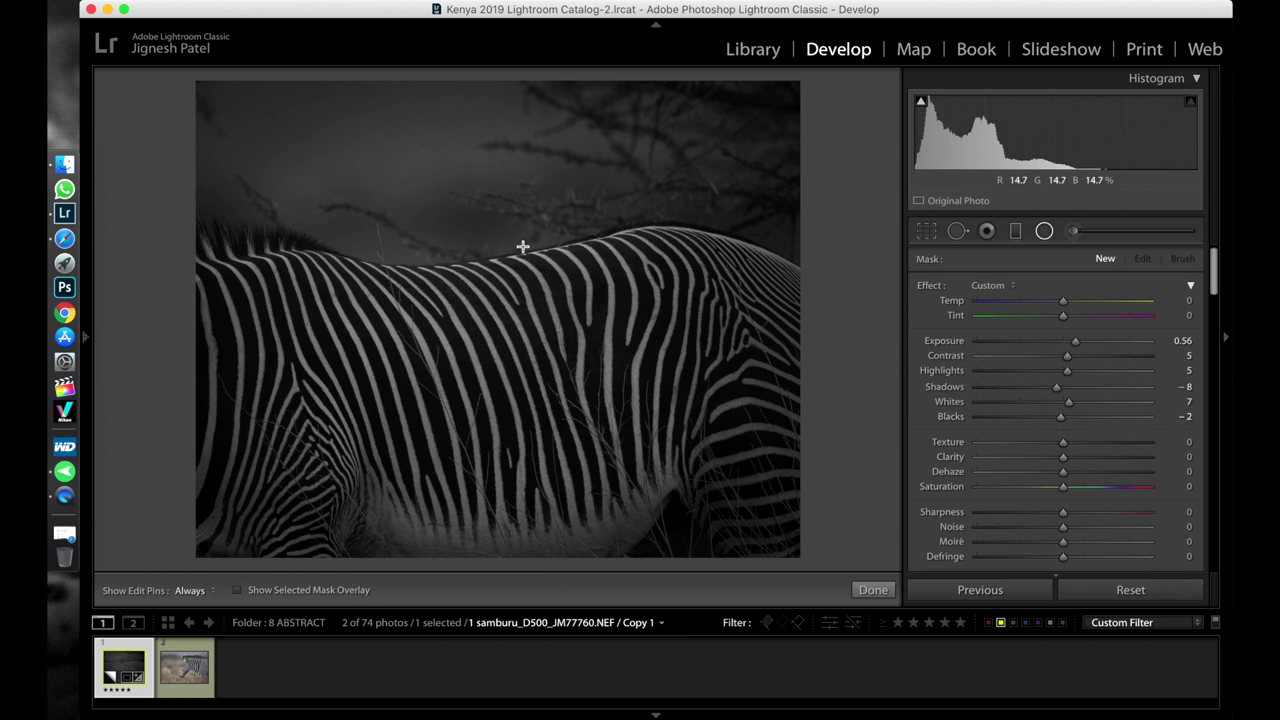
left_click_drag(484, 206, 846, 449)
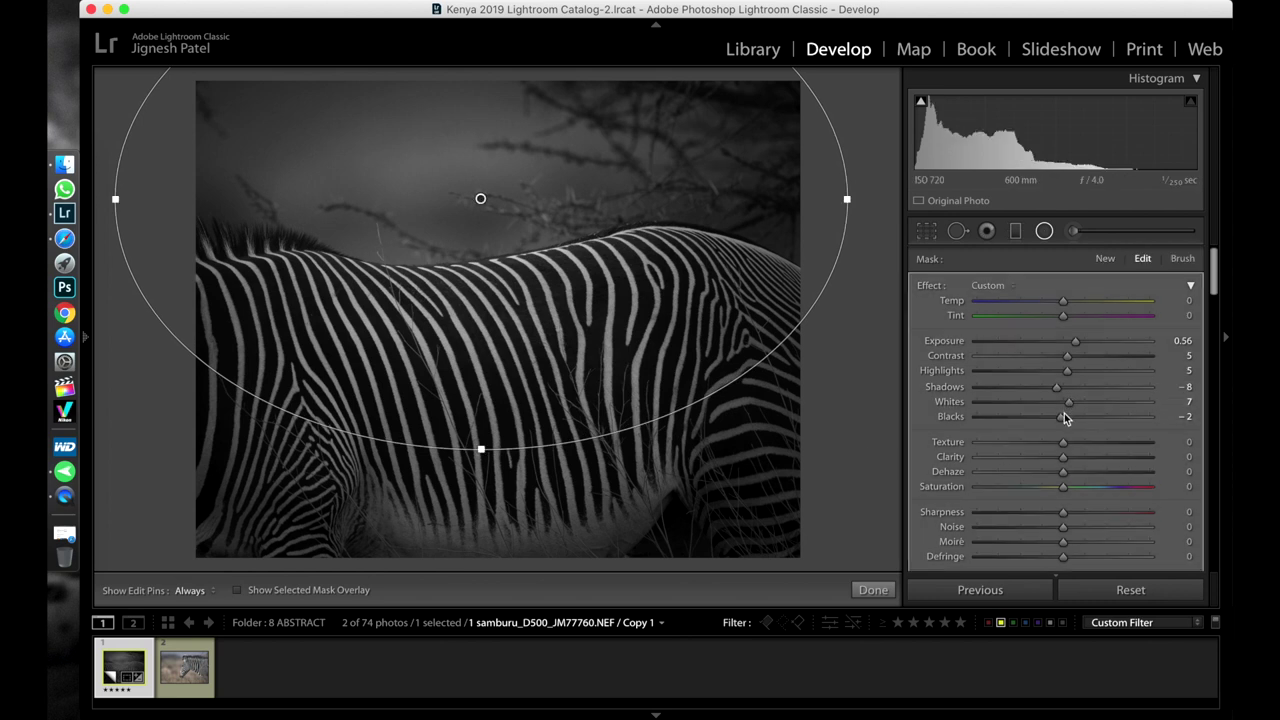
left_click_drag(1066, 407, 1083, 358)
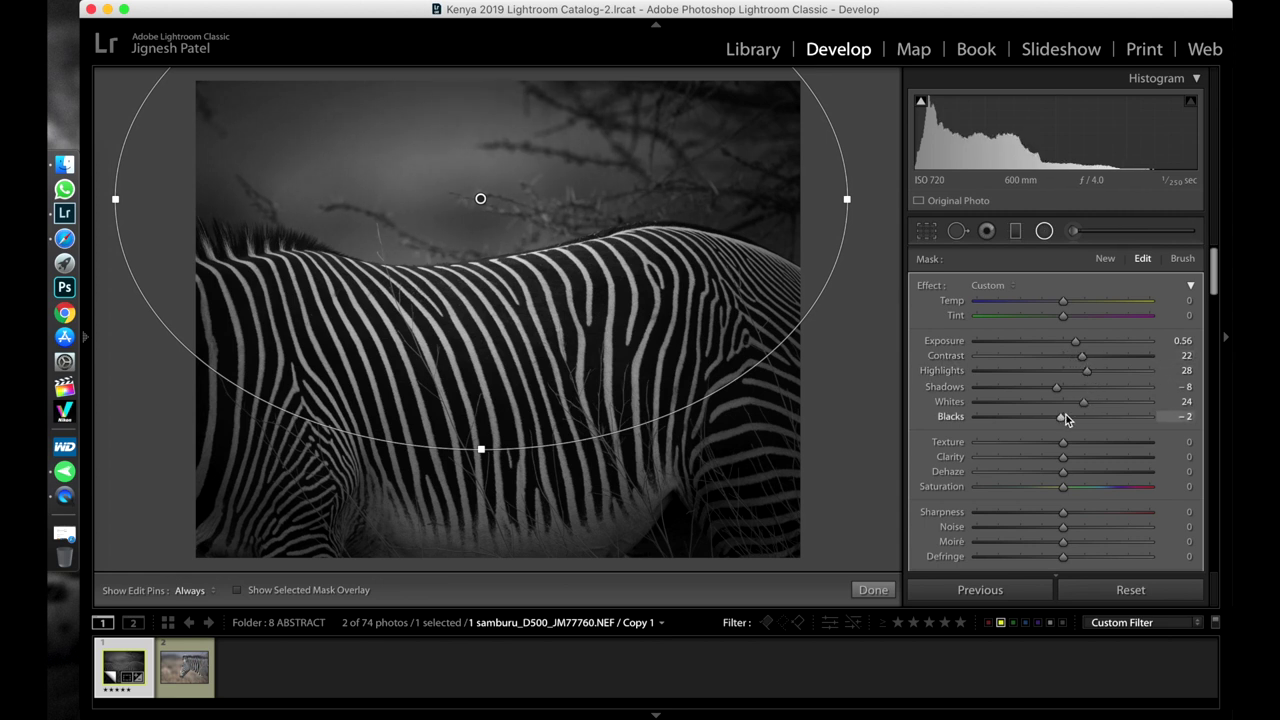
left_click_drag(1061, 418, 1053, 418)
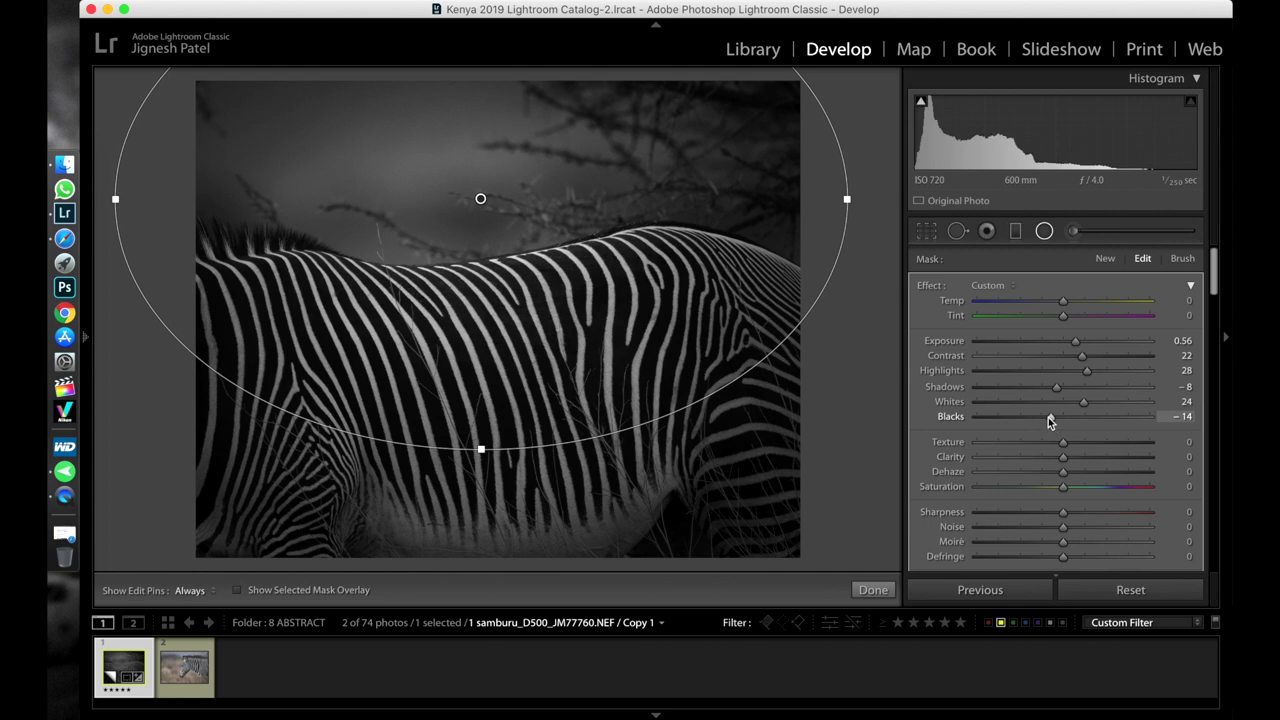
Step: Apply the radial filter, then raise the tone curve's black point and lift its upper midtones
left_click(873, 590)
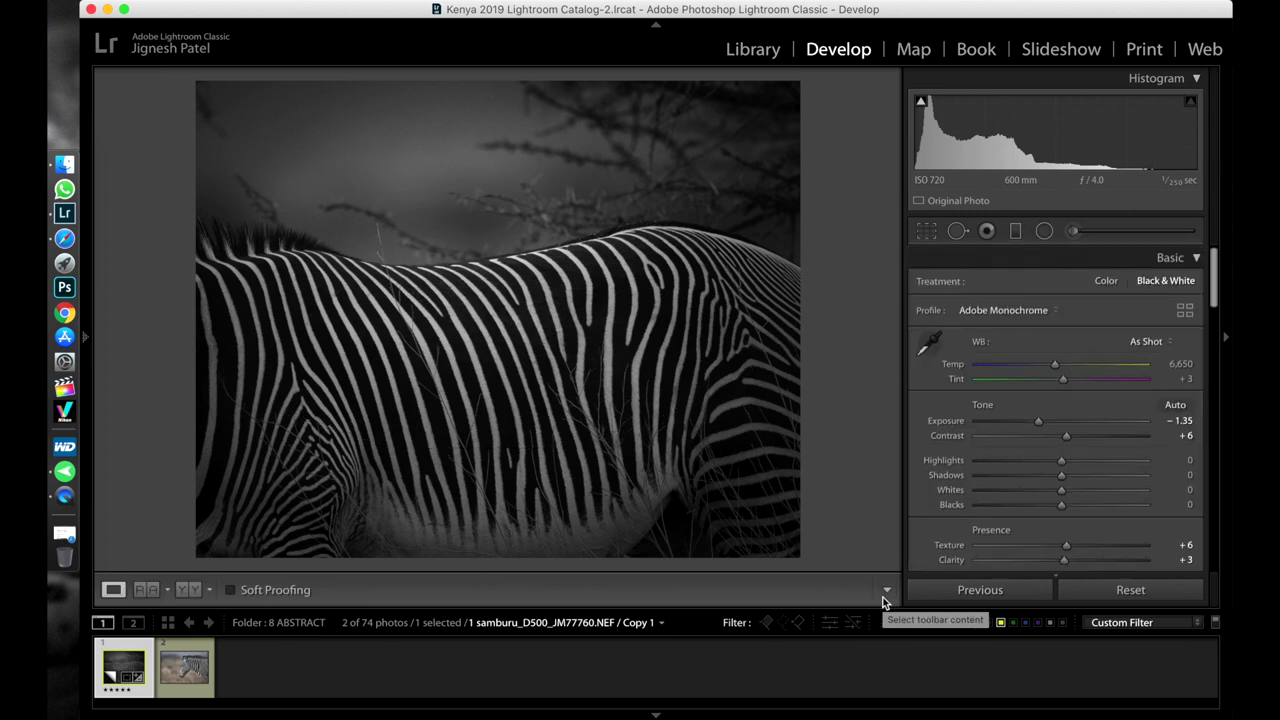
scroll(926, 397, "down", 3)
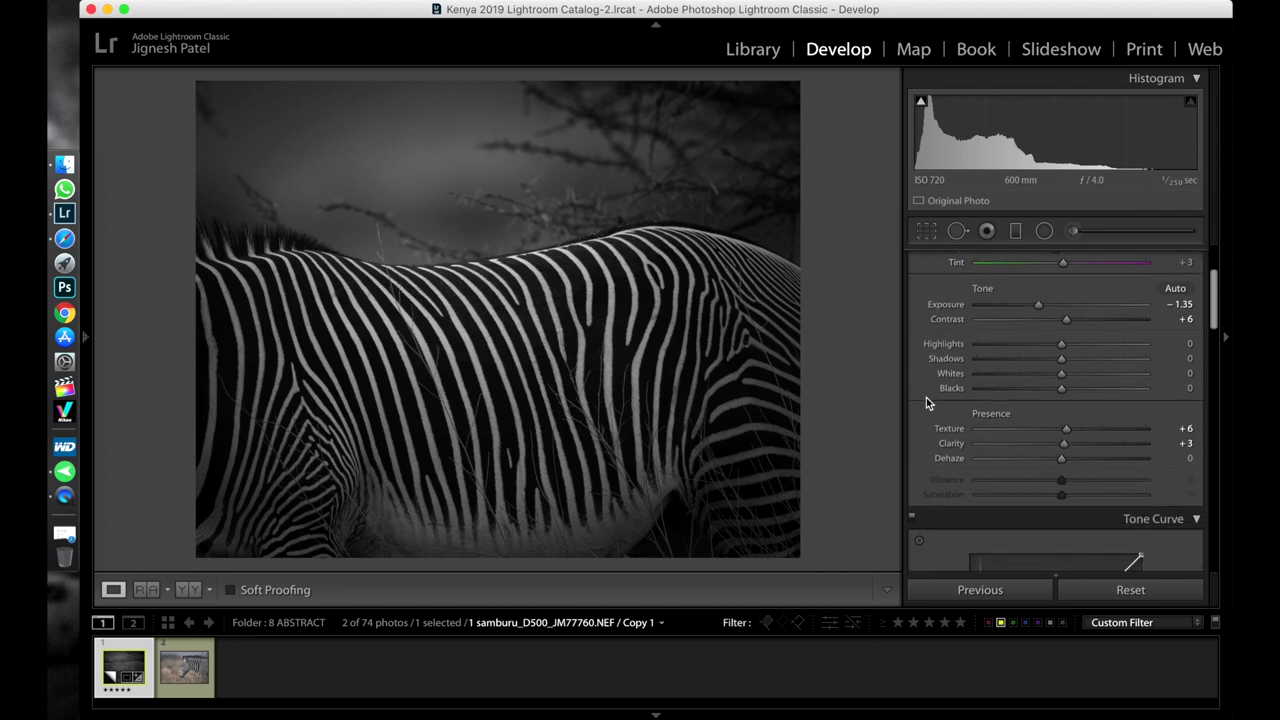
scroll(926, 397, "down", 4)
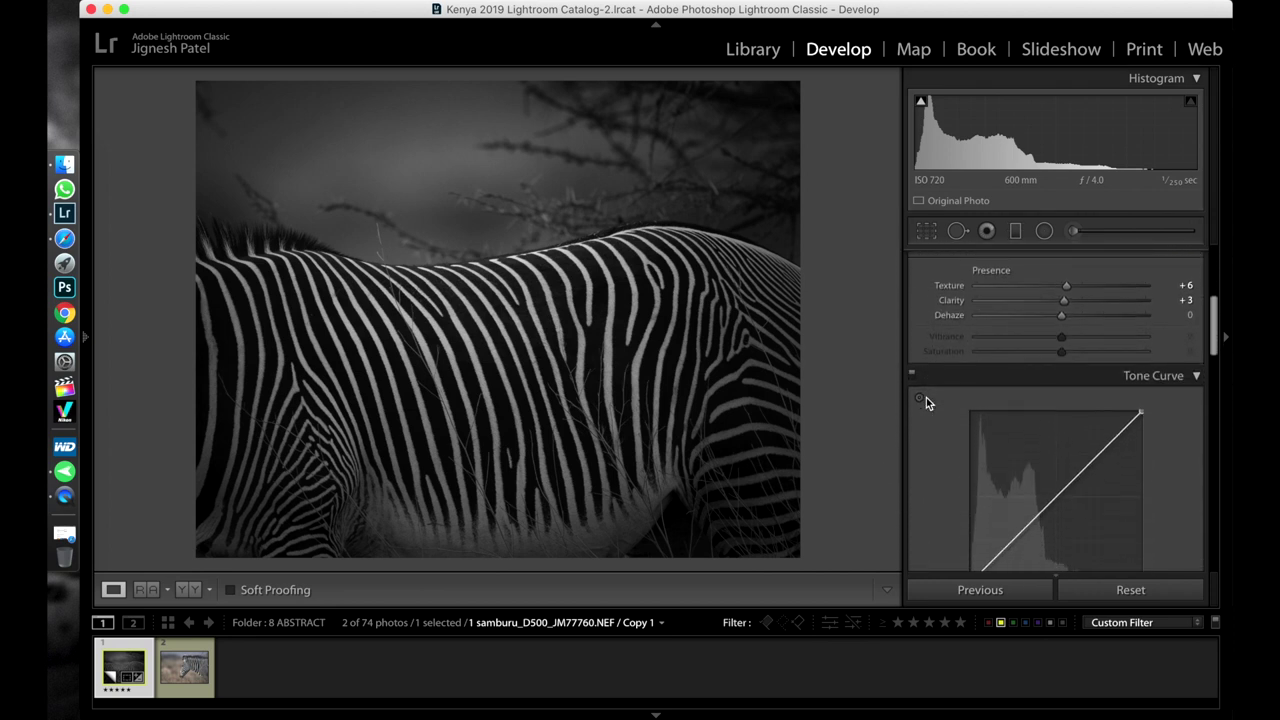
scroll(926, 397, "down", 4)
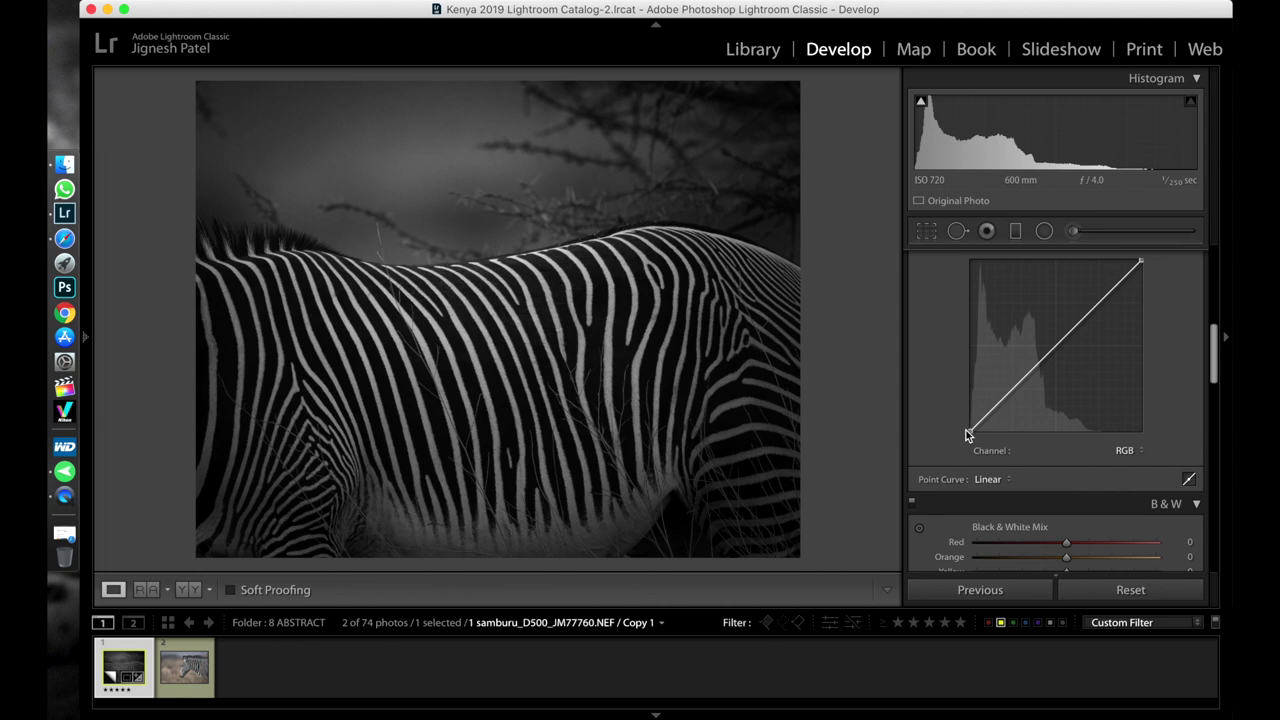
left_click_drag(966, 430, 1002, 412)
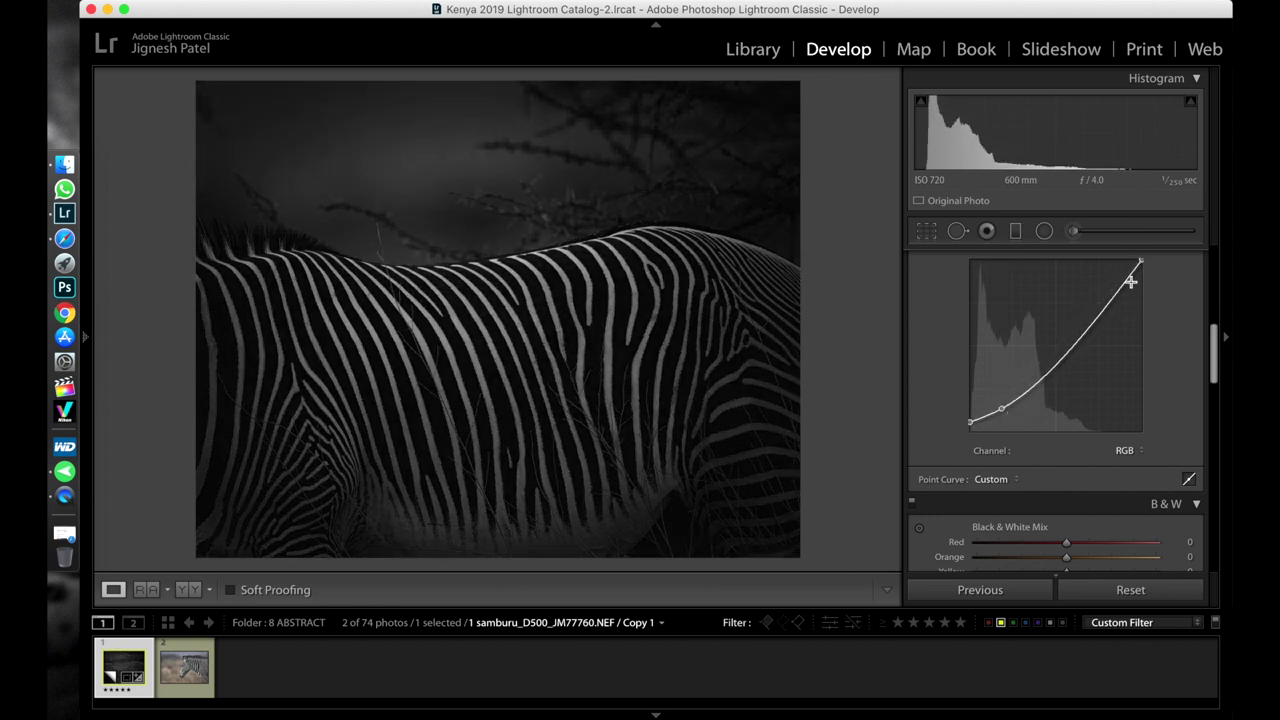
left_click_drag(1088, 323, 1085, 315)
scroll(1100, 367, "up", 2)
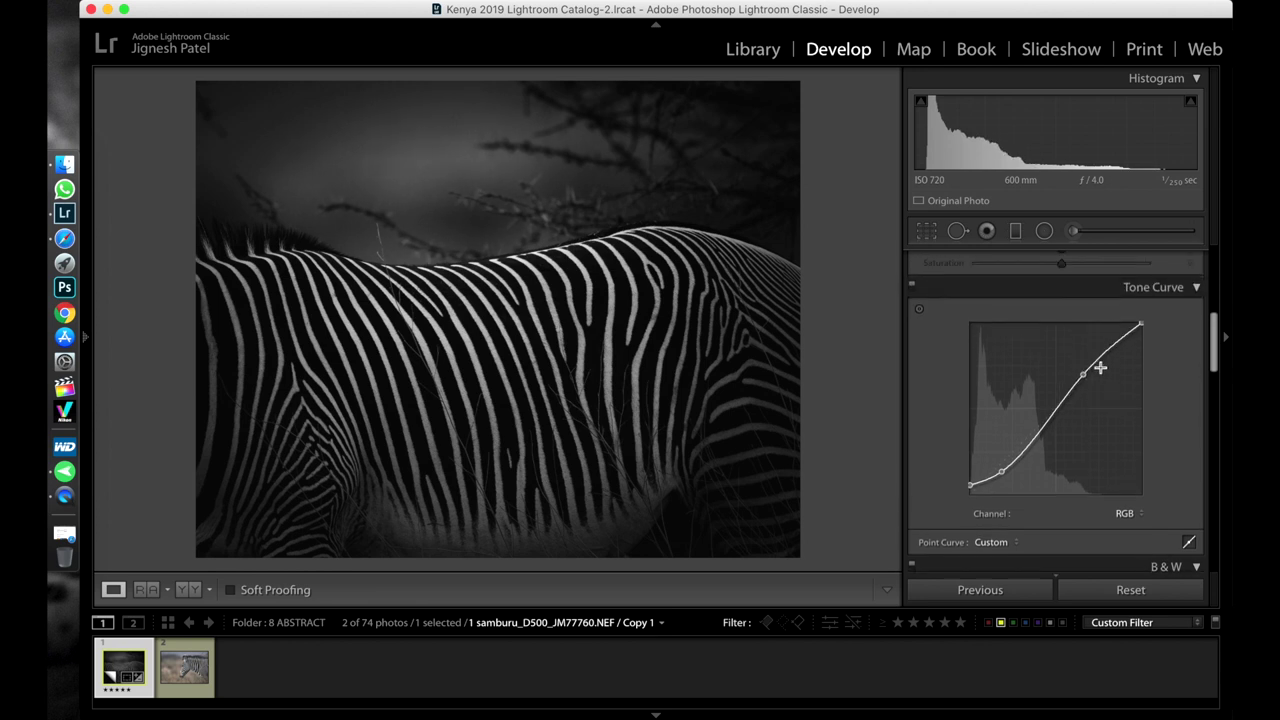
scroll(1100, 367, "up", 5)
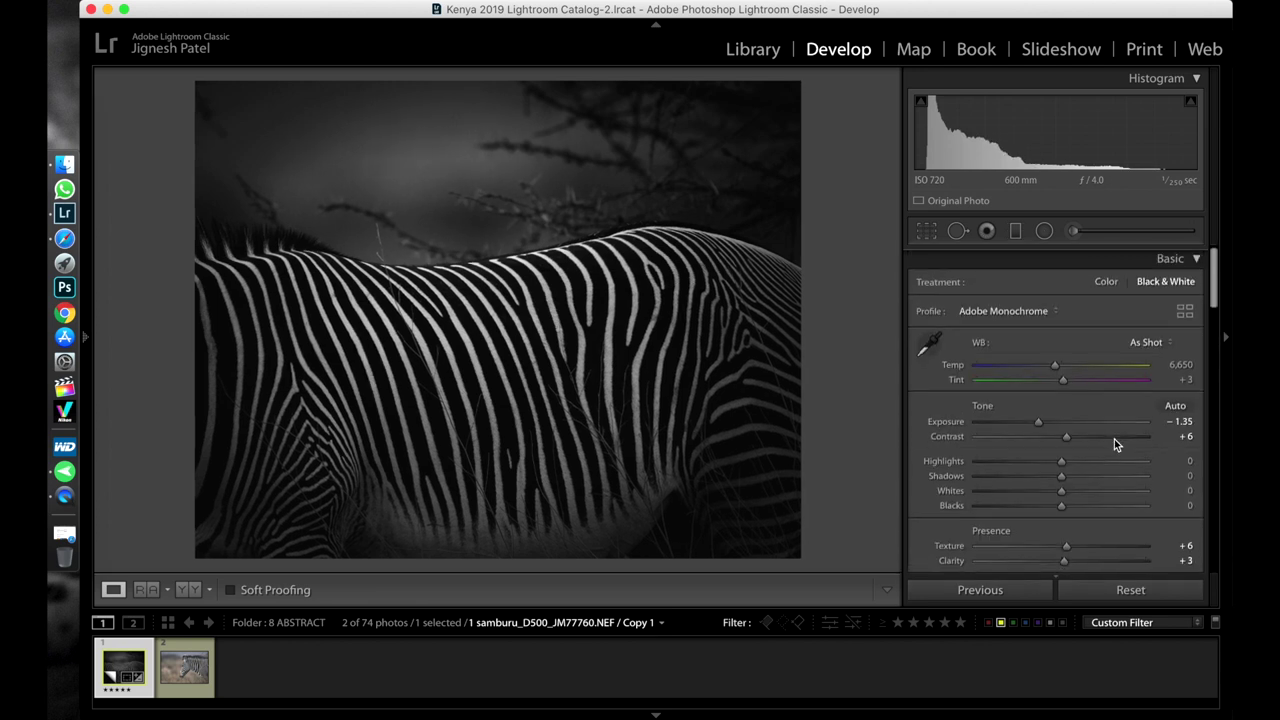
scroll(1114, 445, "down", 2)
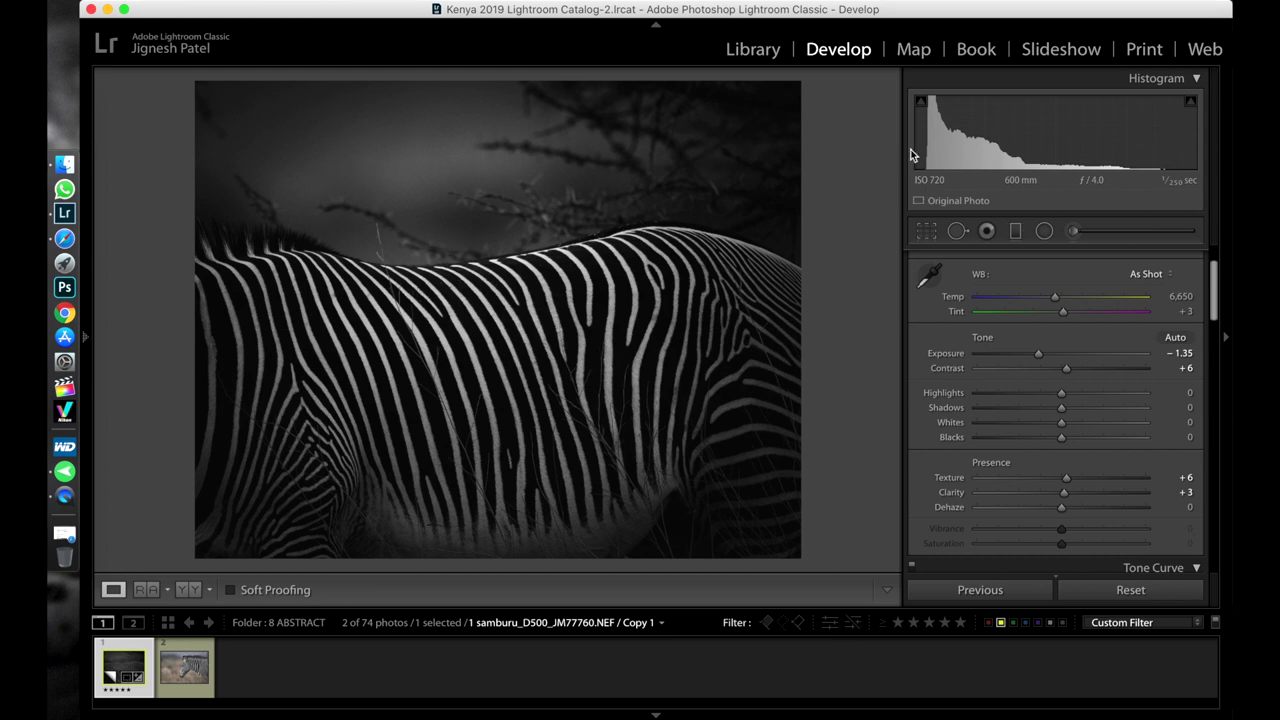
Step: Set Whites to +36 and Blacks to −26 in the Basic panel
key("k")
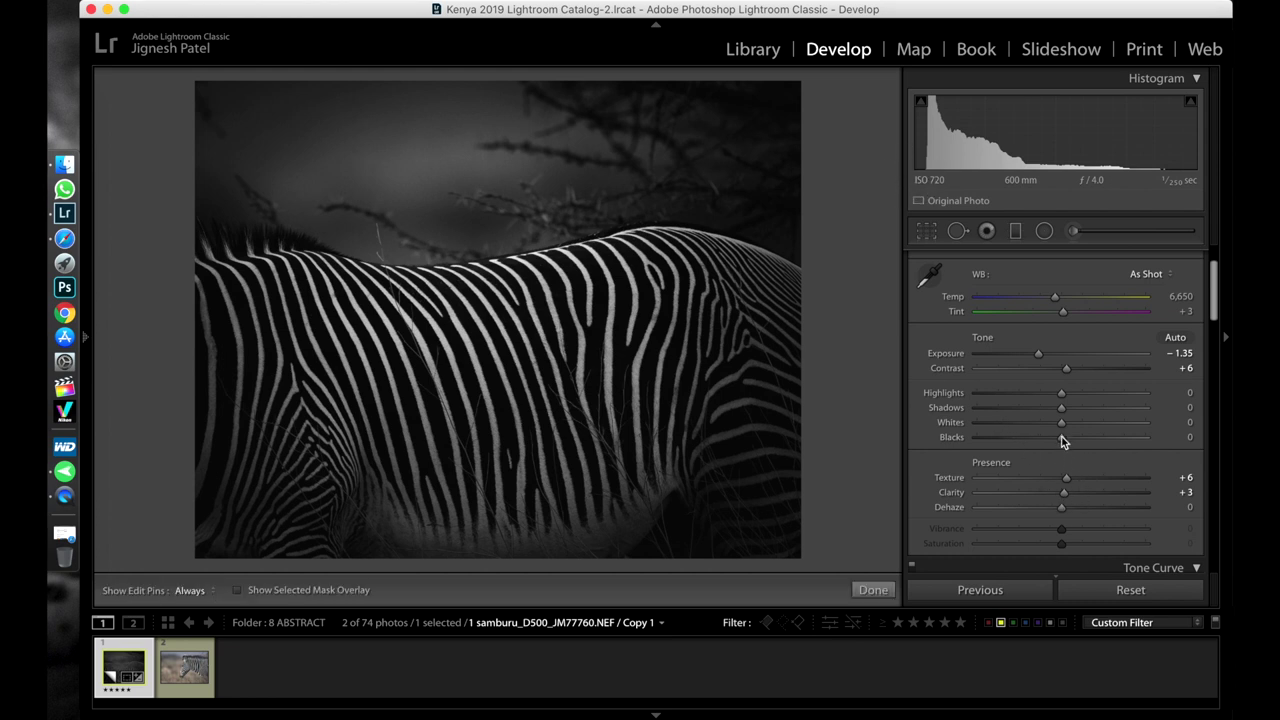
left_click_drag(1062, 424, 1040, 443)
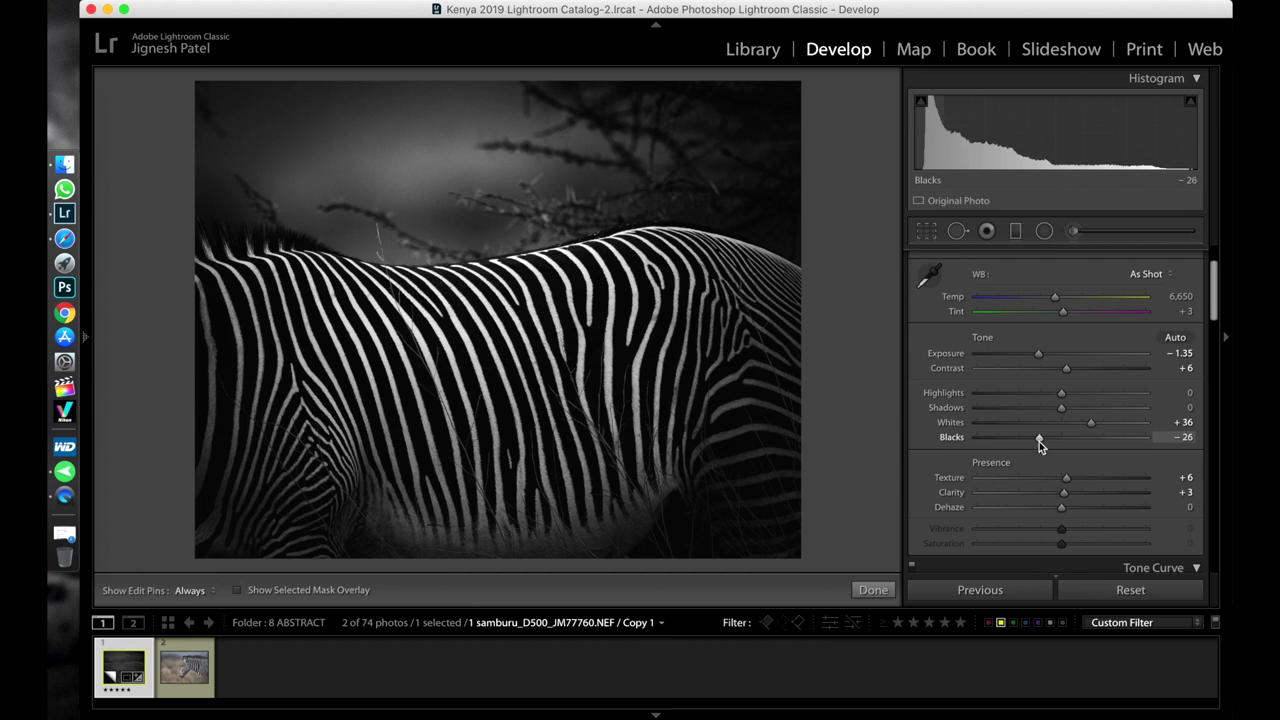